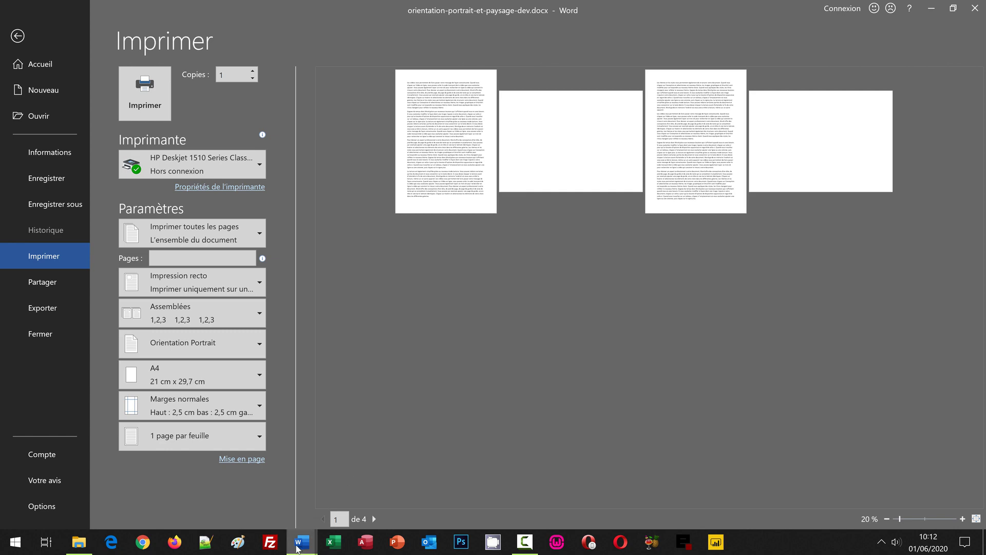
Switch to the document orientation-portrait-et-paysage.docx and display its formatting marks
mouse_move(298, 546)
left_click(374, 489)
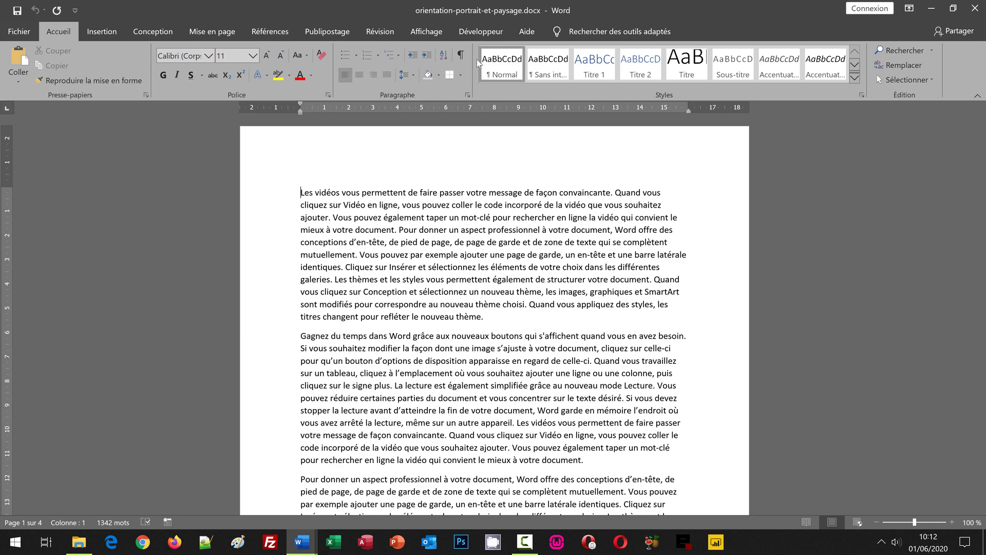
left_click(463, 54)
left_click(487, 317)
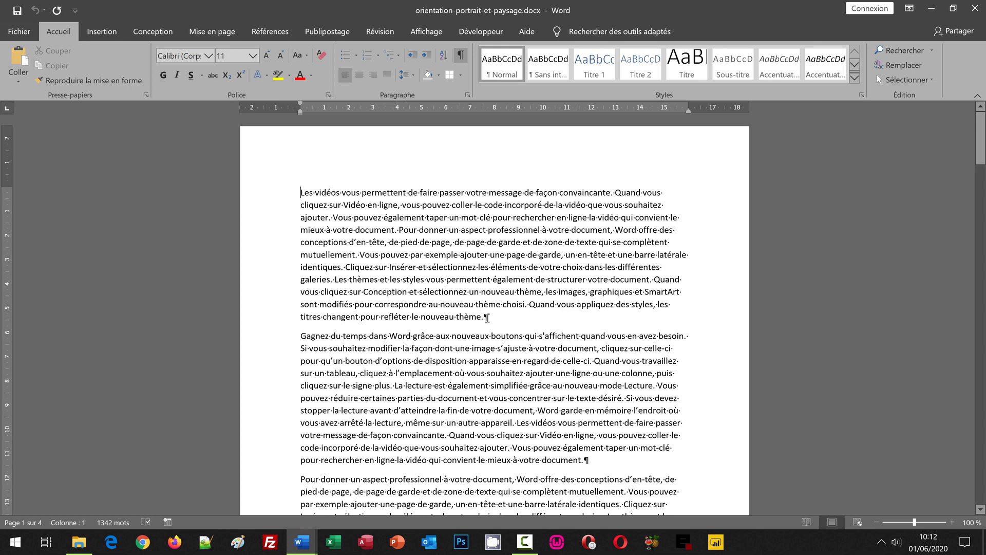
left_click_drag(488, 317, 505, 322)
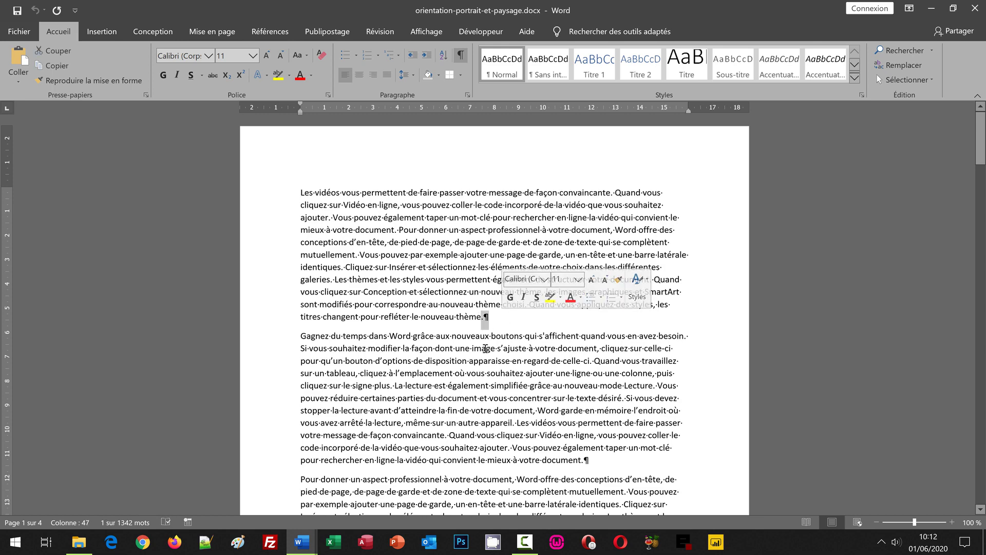
key("Left")
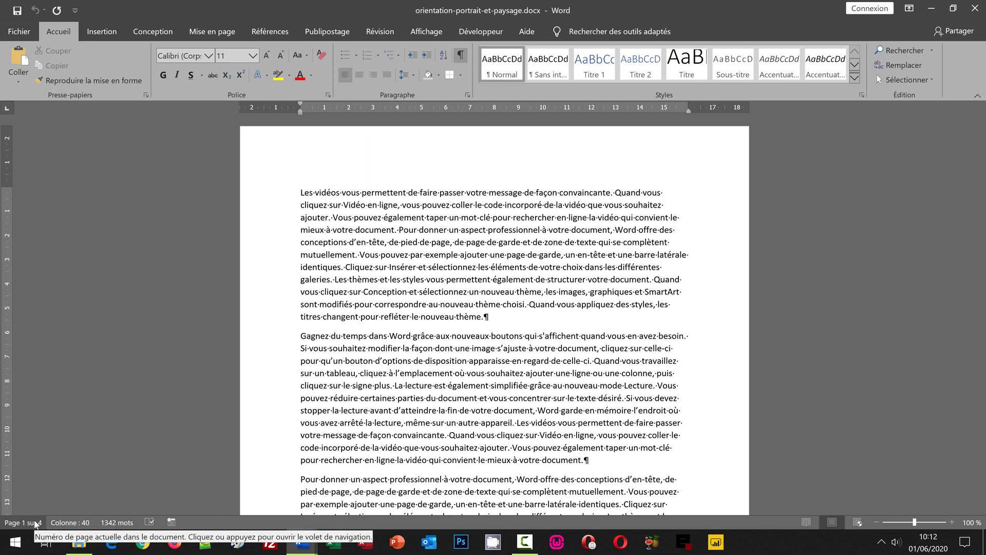
Examine where the page breaks are placed throughout the document, then return to its beginning
scroll(302, 386, "down", 4)
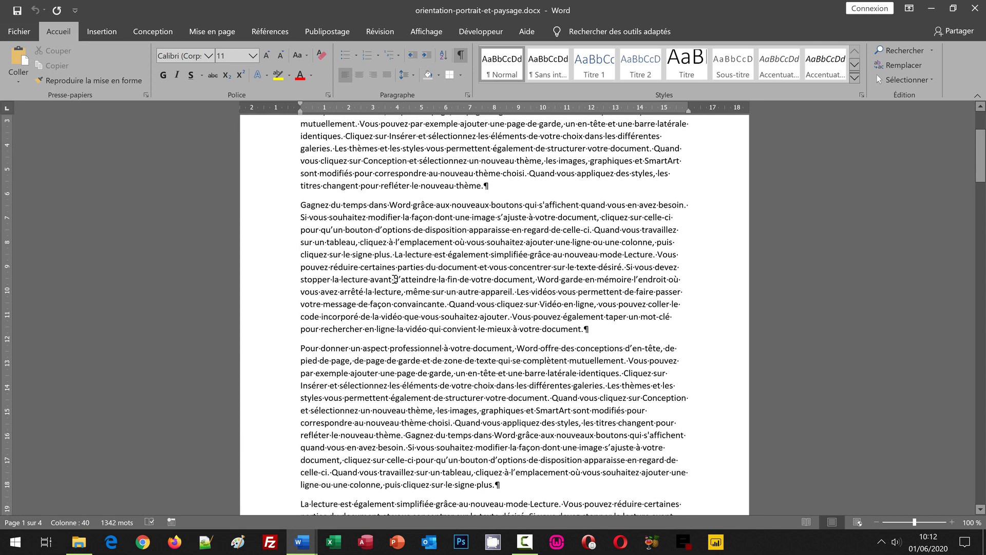
scroll(394, 279, "down", 8)
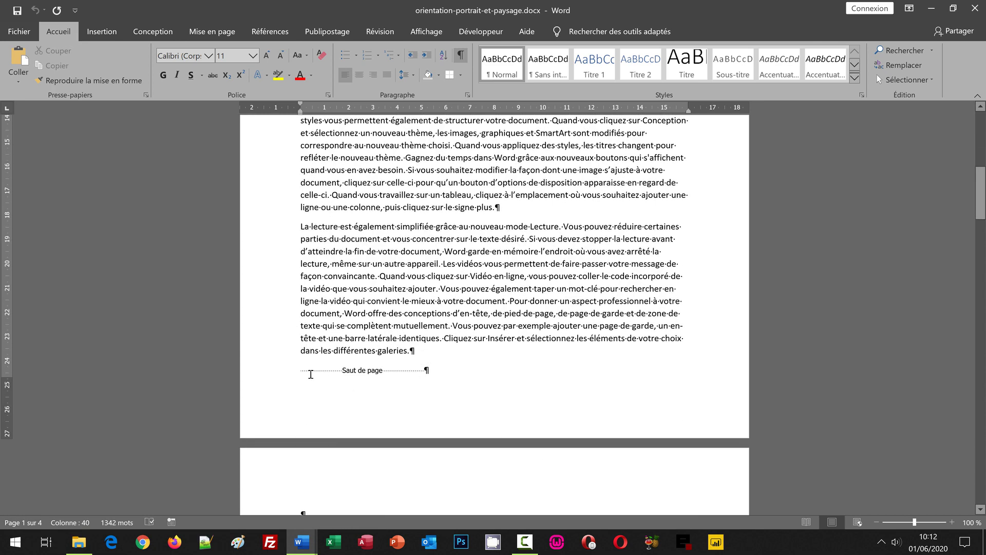
left_click(295, 372)
scroll(399, 318, "down", 3)
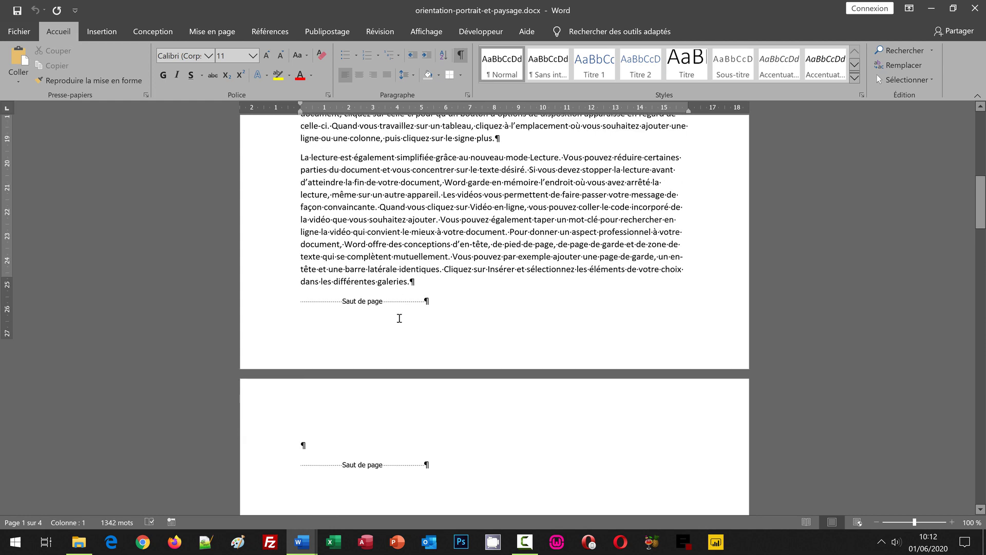
scroll(401, 318, "down", 5)
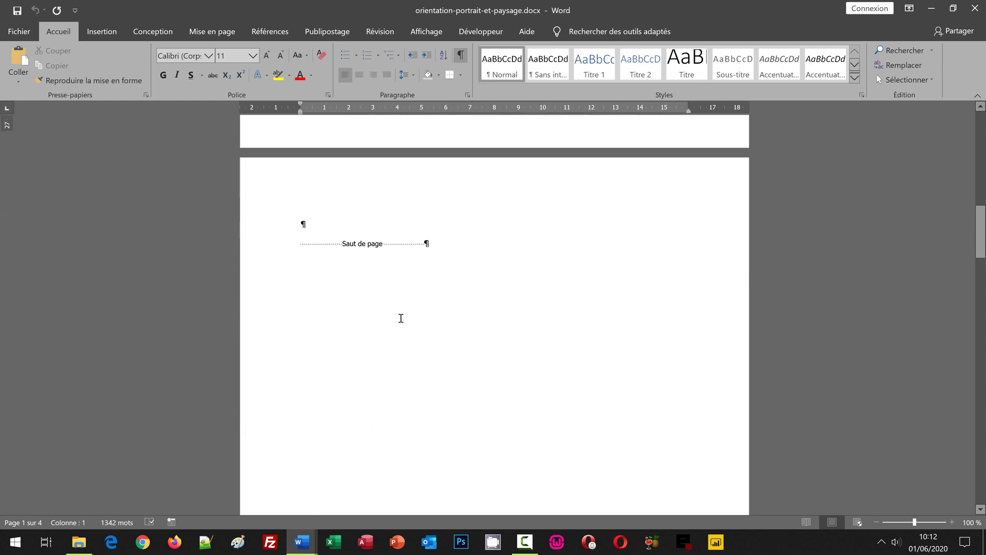
scroll(400, 318, "down", 5)
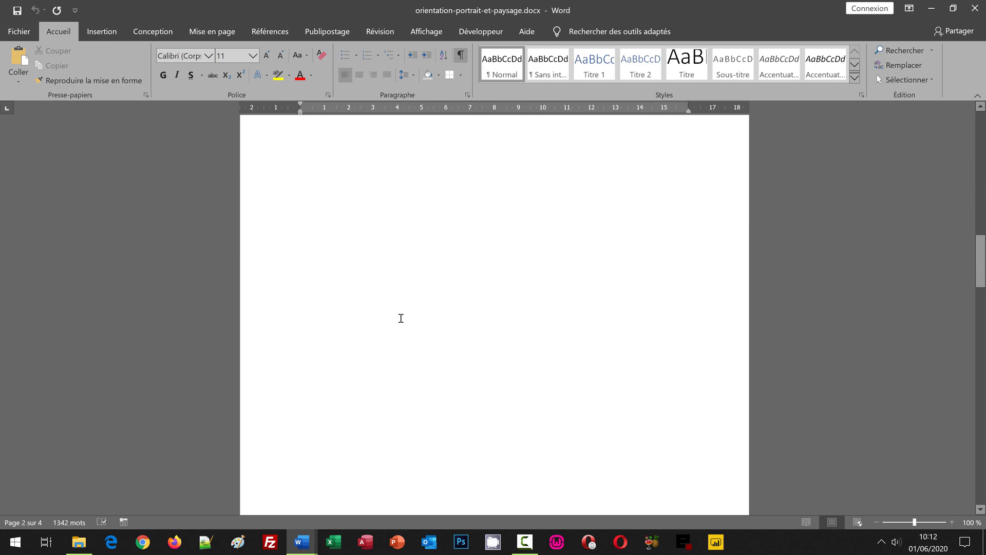
scroll(400, 318, "down", 3)
scroll(401, 317, "down", 5)
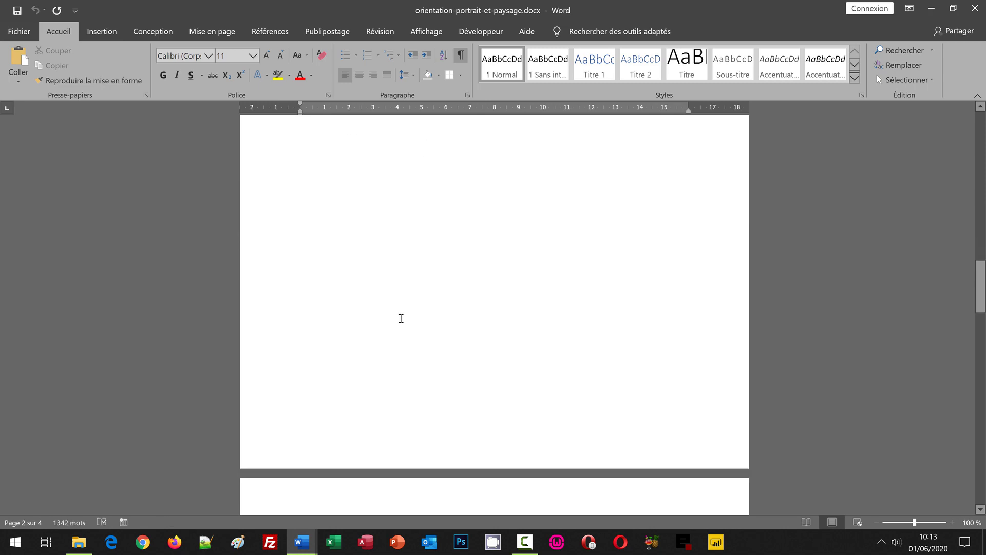
scroll(411, 301, "down", 10)
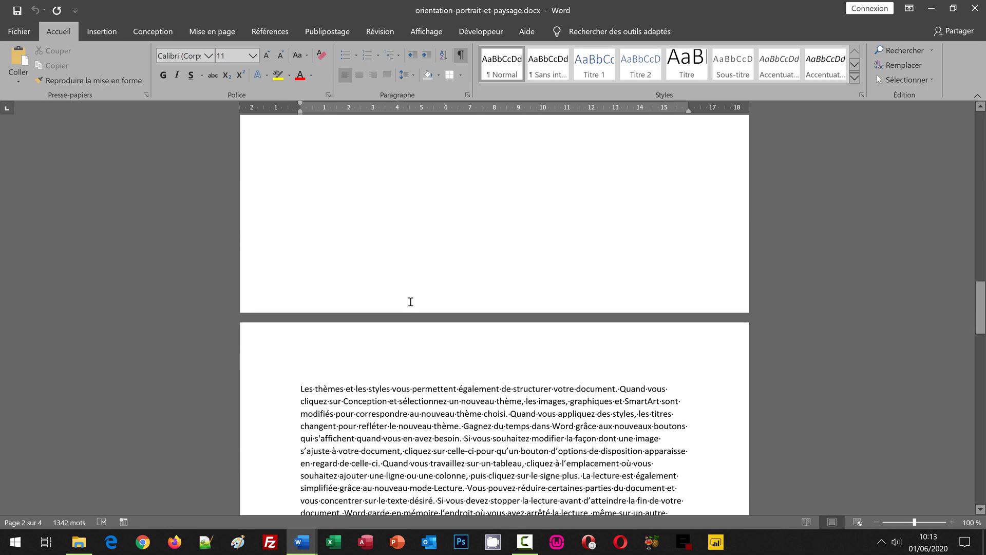
scroll(411, 301, "down", 8)
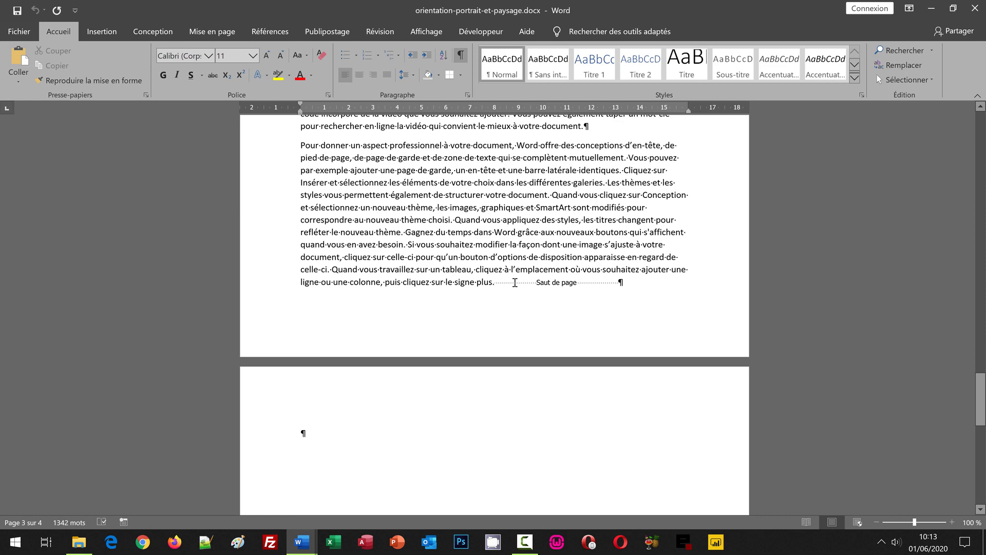
left_click(514, 282)
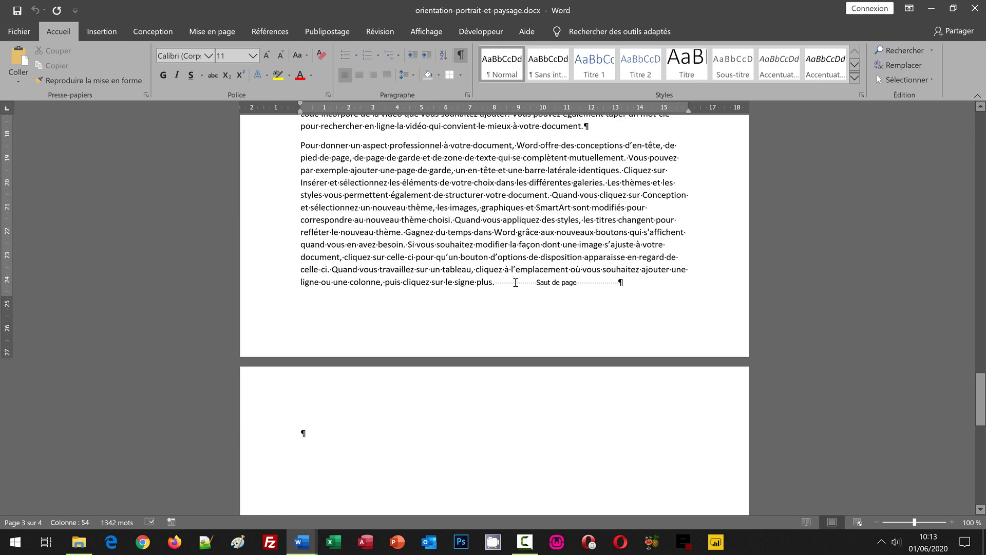
key("ctrl+Home")
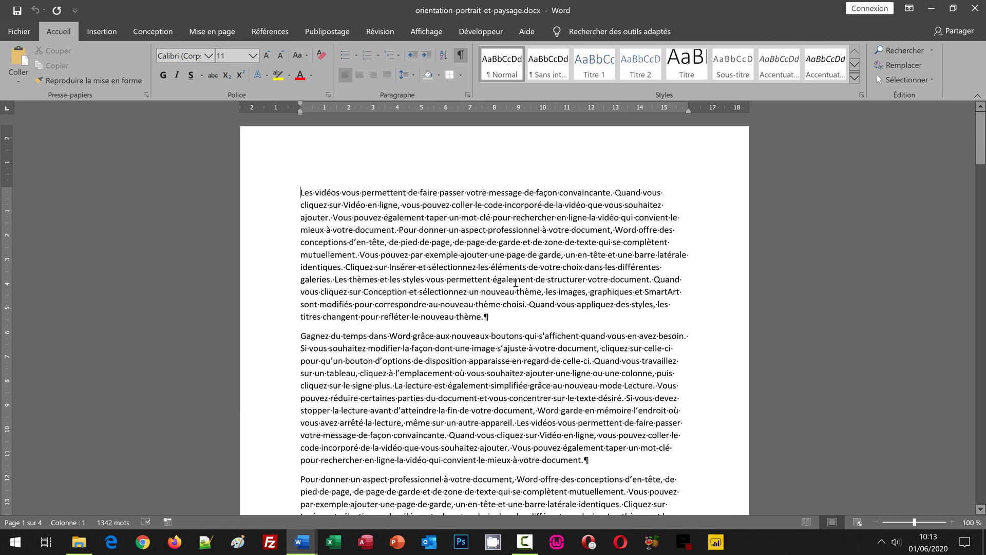
Try to set the blank second page to landscape orientation (Paysage)
scroll(555, 293, "down", 5)
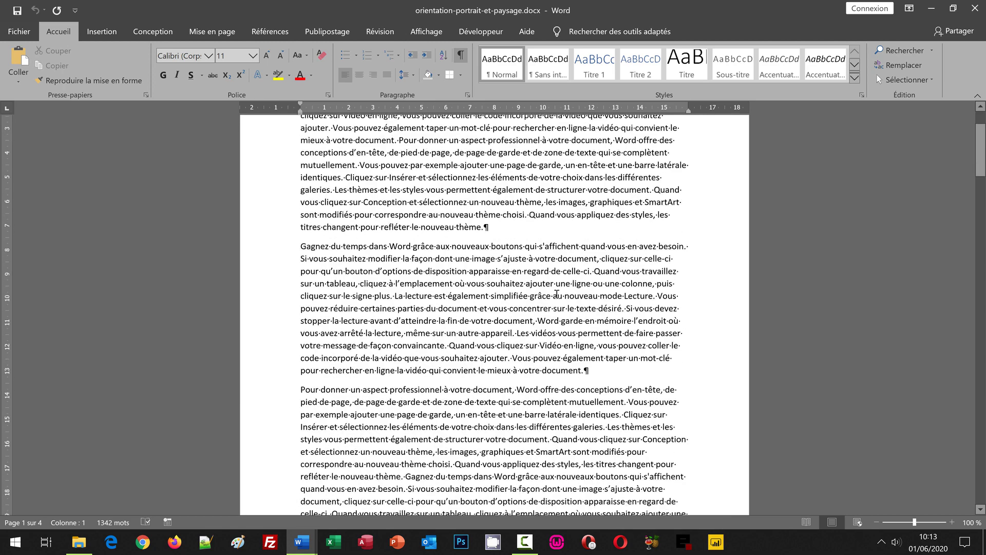
scroll(550, 290, "down", 10)
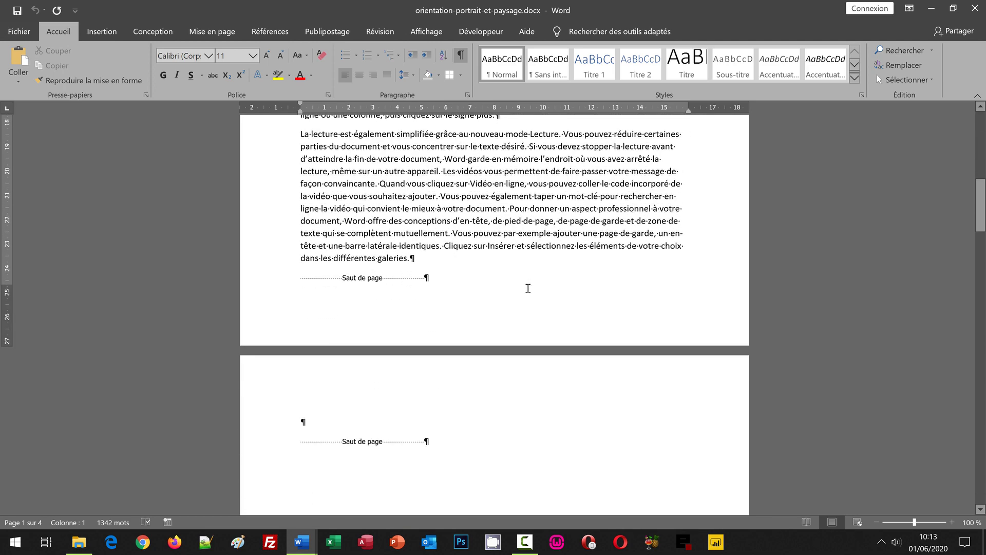
left_click(321, 296)
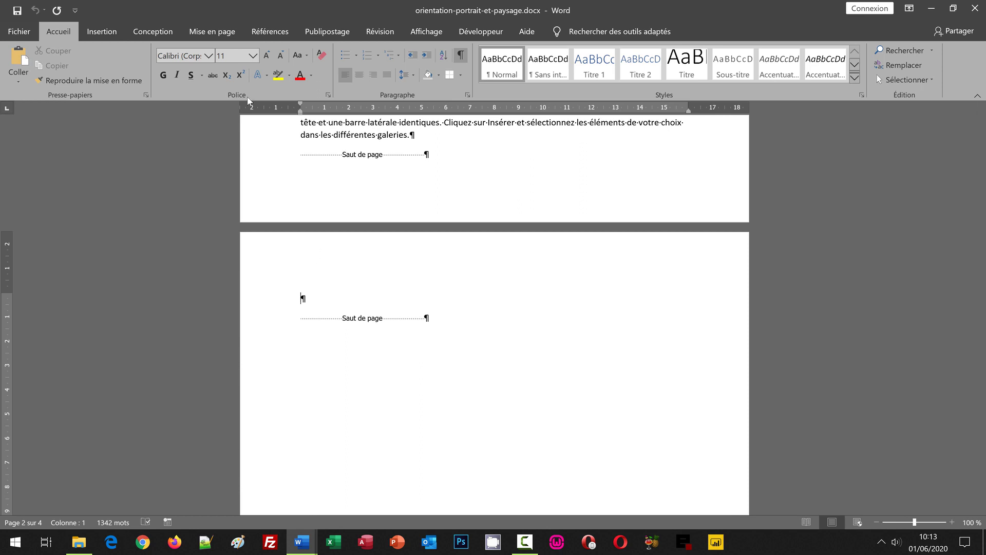
left_click(223, 32)
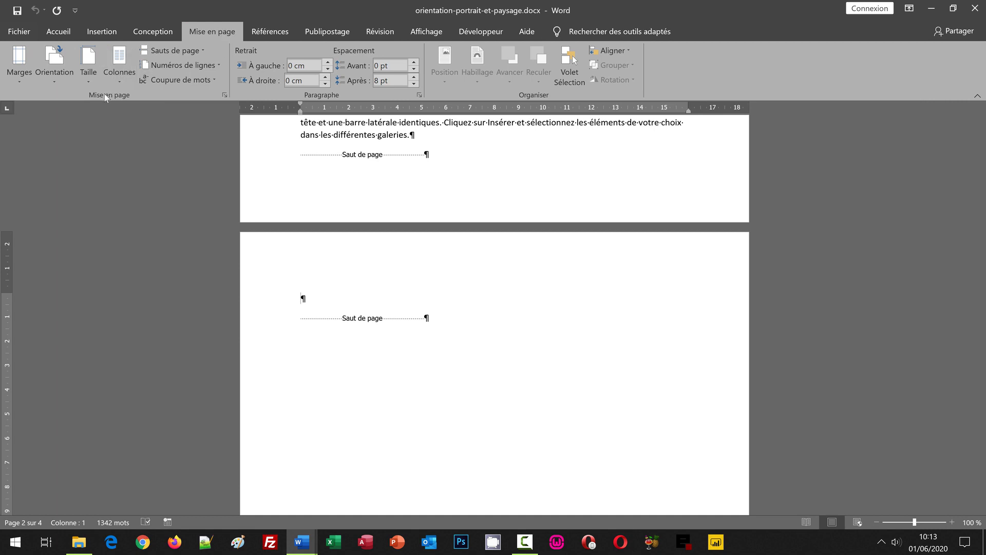
left_click(53, 81)
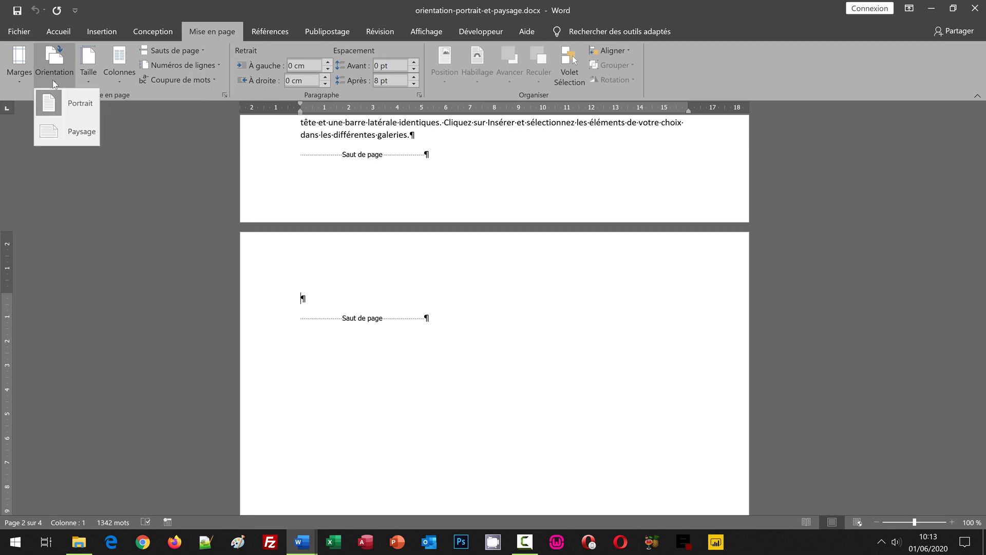
left_click(75, 134)
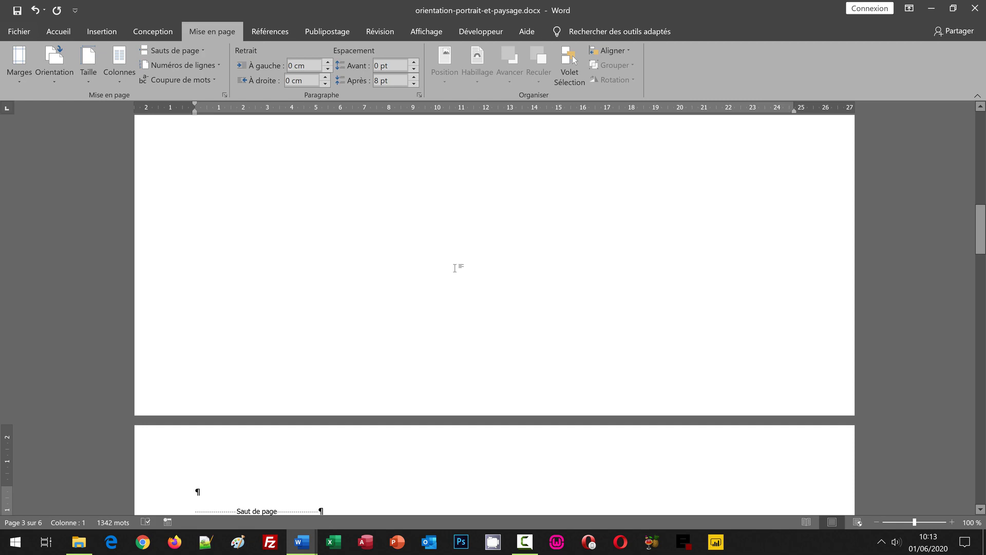
Check the orientation of the following pages, then undo the landscape change
scroll(467, 289, "down", 4)
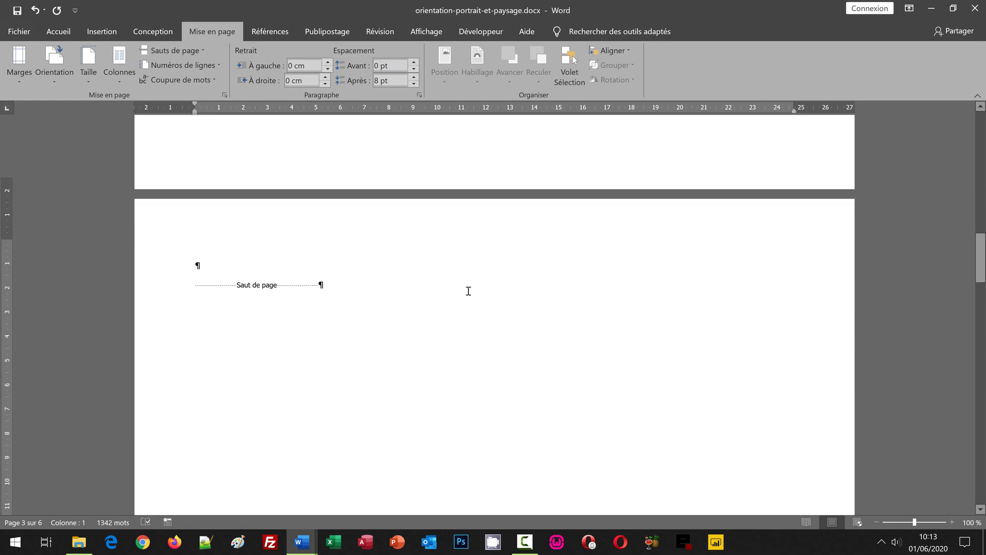
scroll(468, 291, "down", 7)
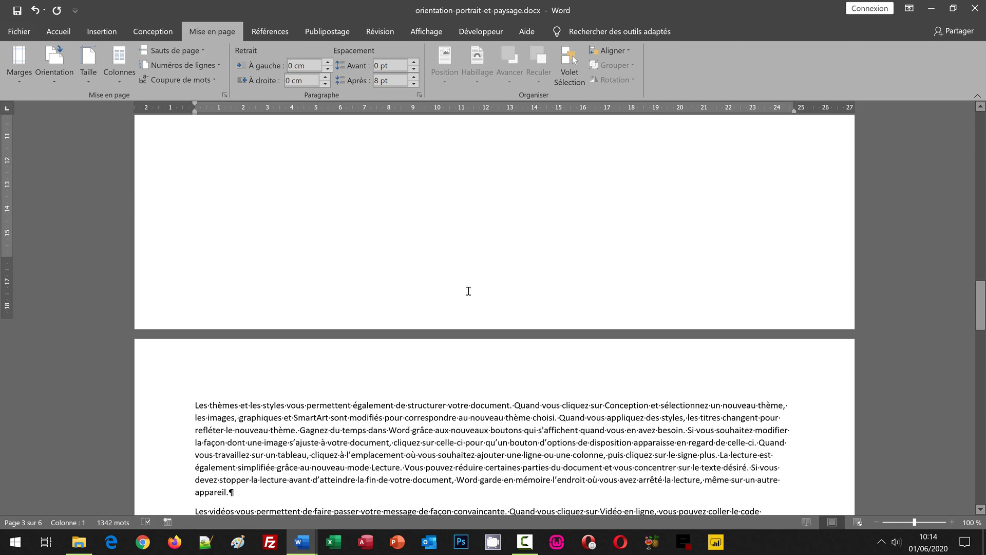
scroll(468, 291, "down", 7)
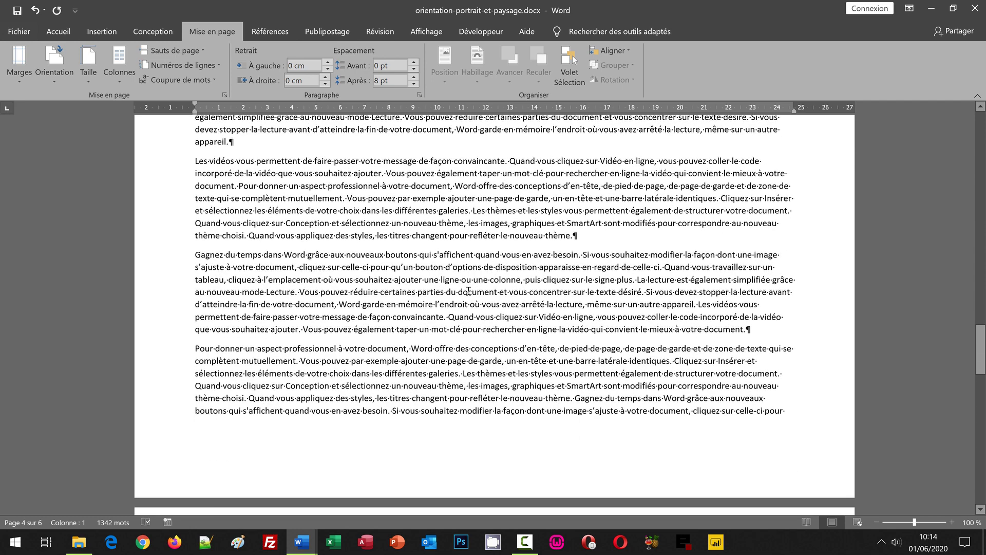
scroll(468, 291, "down", 10)
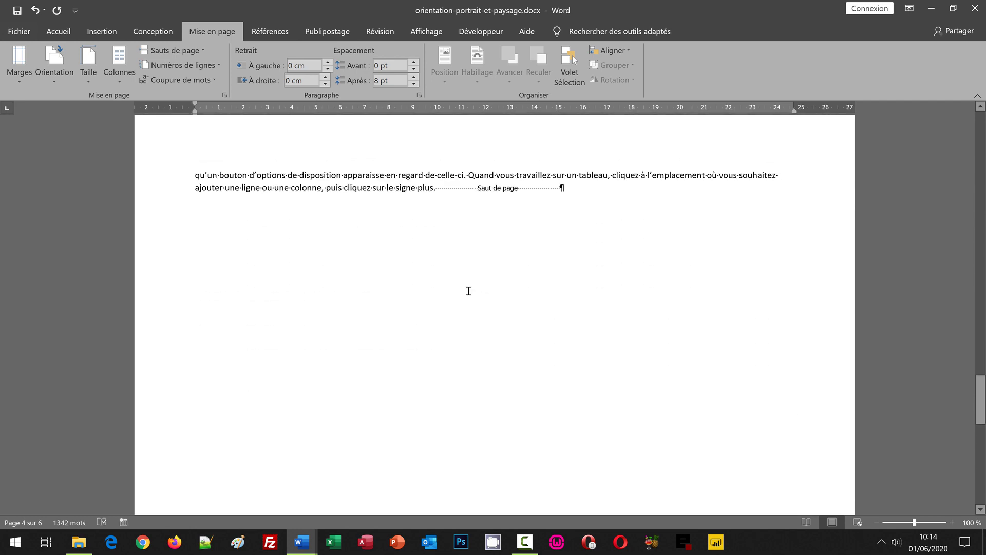
scroll(468, 290, "down", 5)
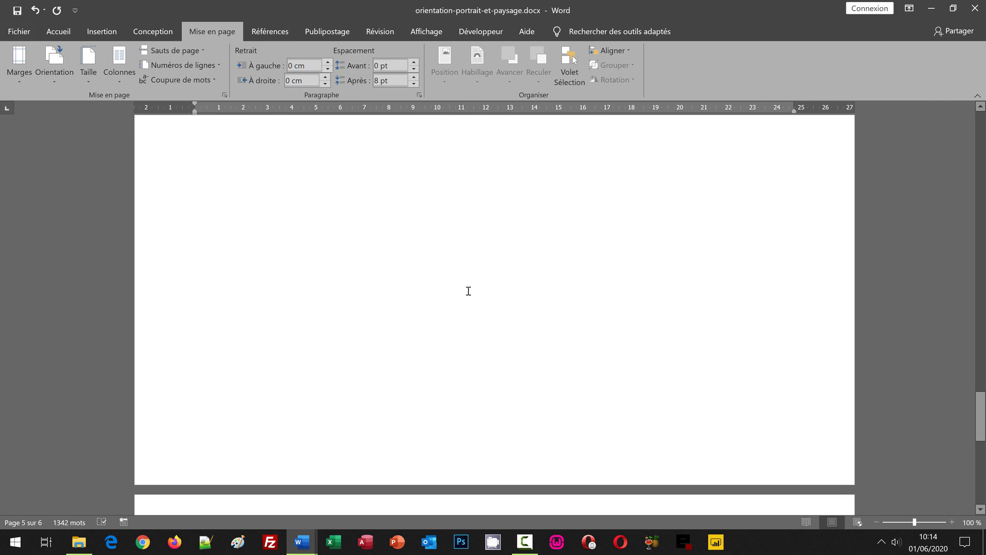
key("ctrl+z")
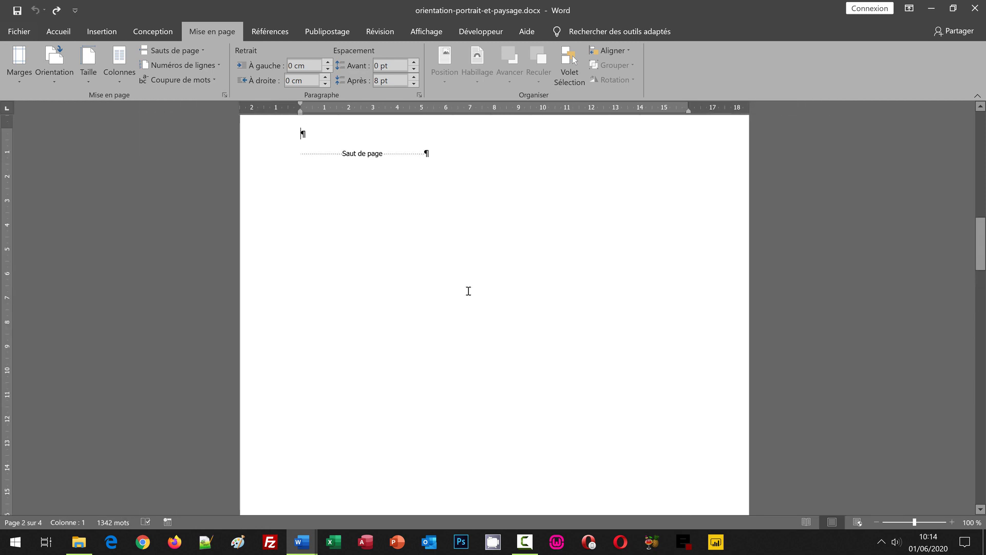
Replace the page break at the end of the first page with a next-page section break (Page suivante)
scroll(452, 272, "up", 1)
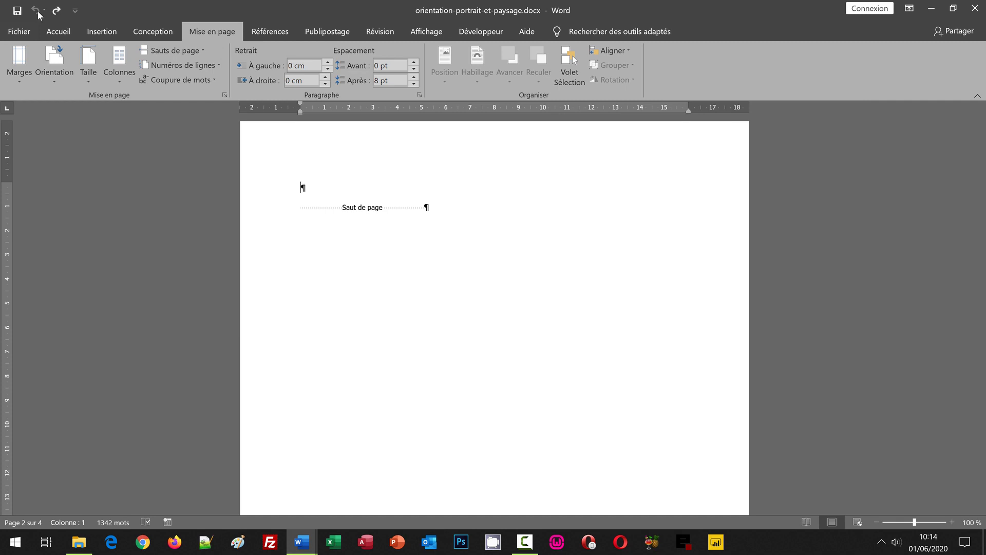
scroll(451, 439, "up", 4)
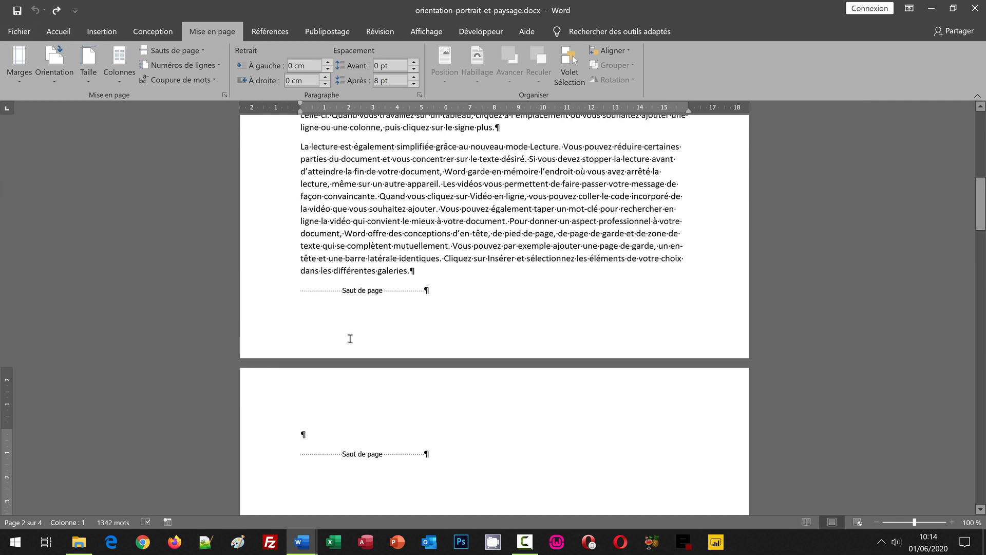
left_click(315, 435)
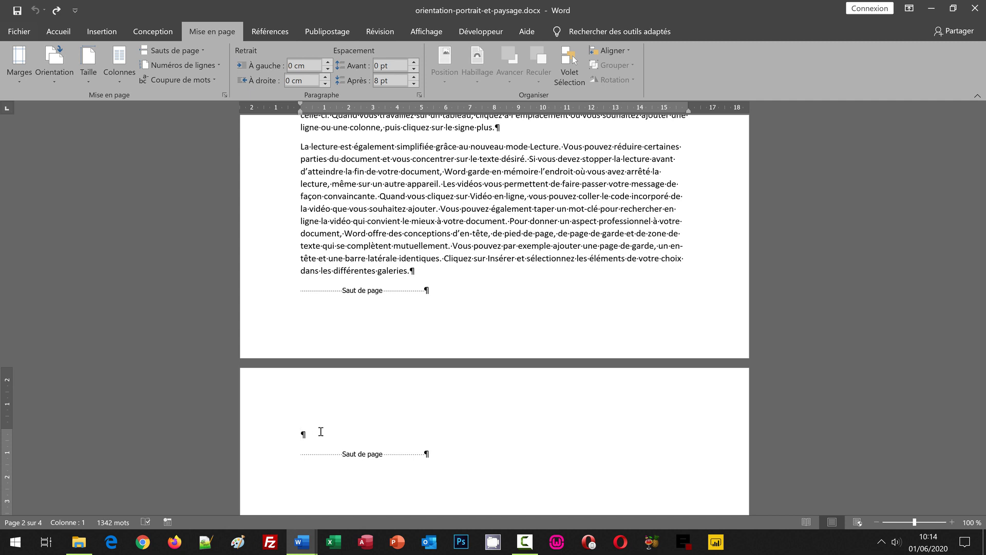
left_click(298, 289)
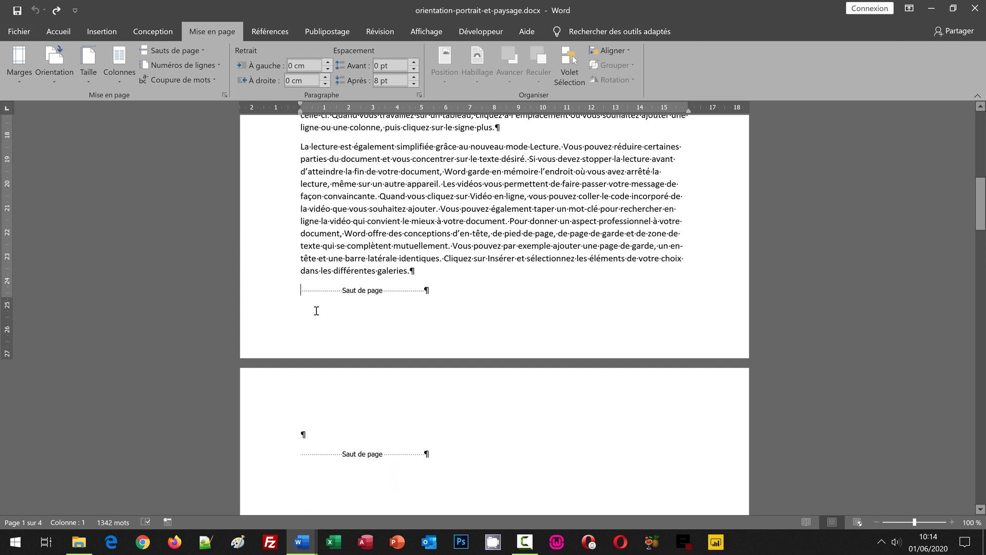
key("Delete")
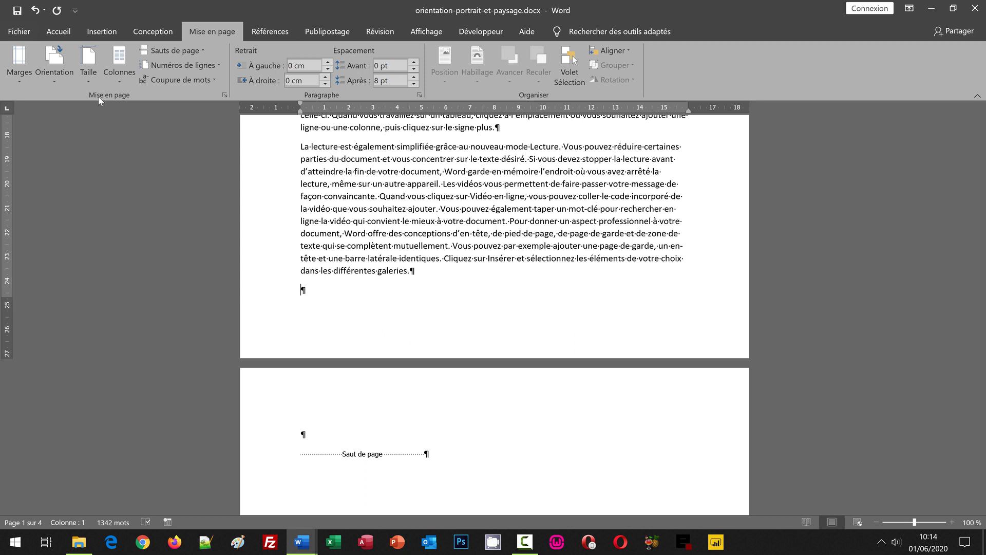
left_click(202, 52)
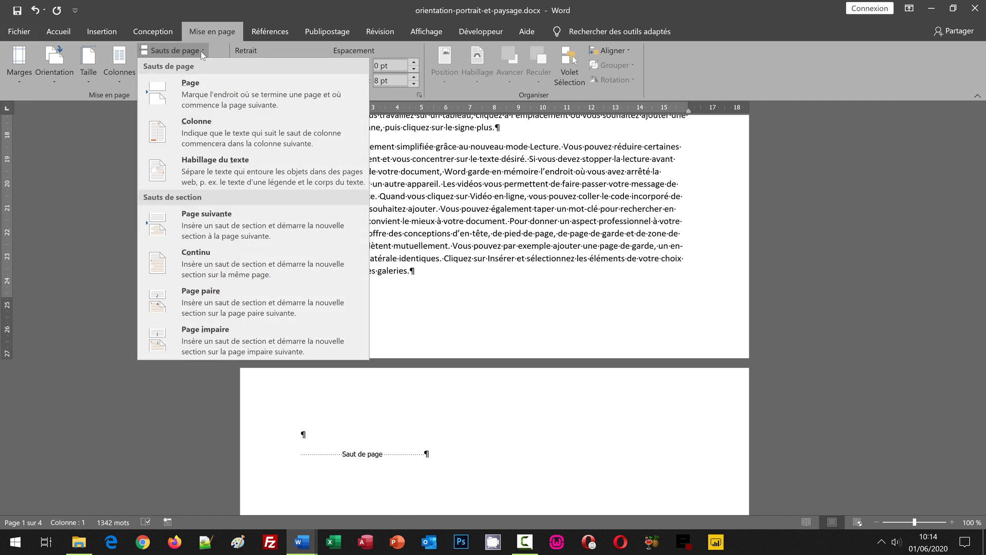
left_click(199, 220)
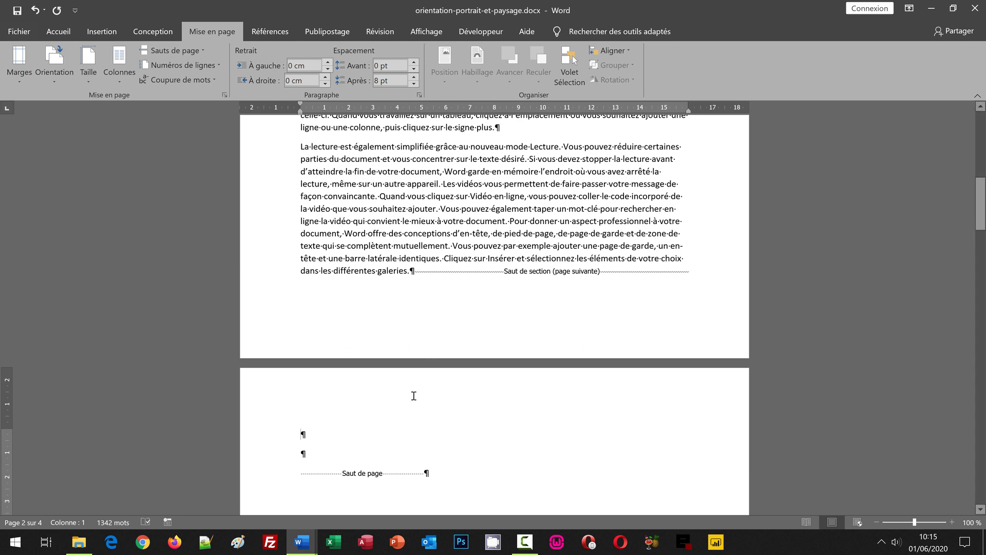
Replace the page break on the second page with a next-page section break (Page suivante) and remove the empty paragraph starting the third page
left_click(324, 479)
key("Delete")
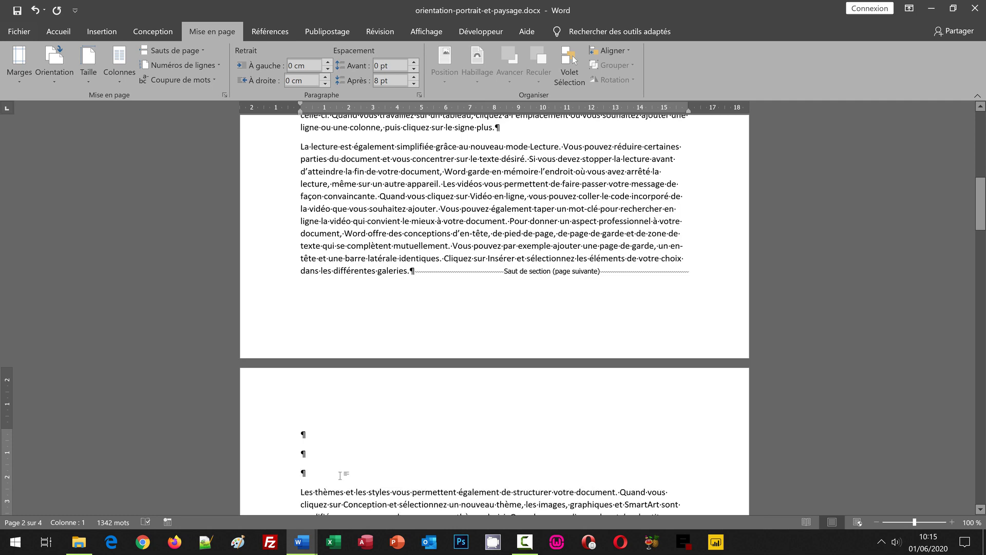
left_click(204, 52)
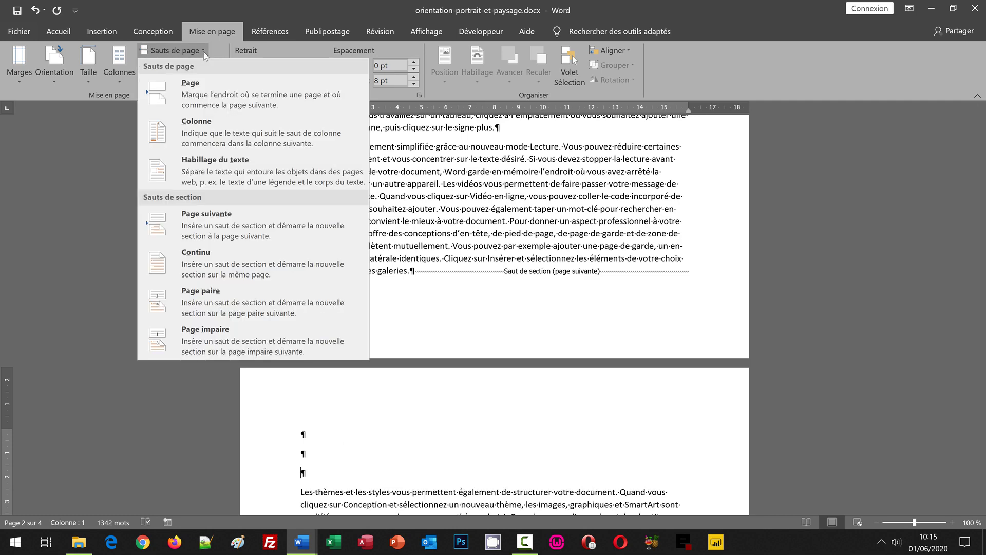
left_click(217, 223)
scroll(387, 274, "down", 5)
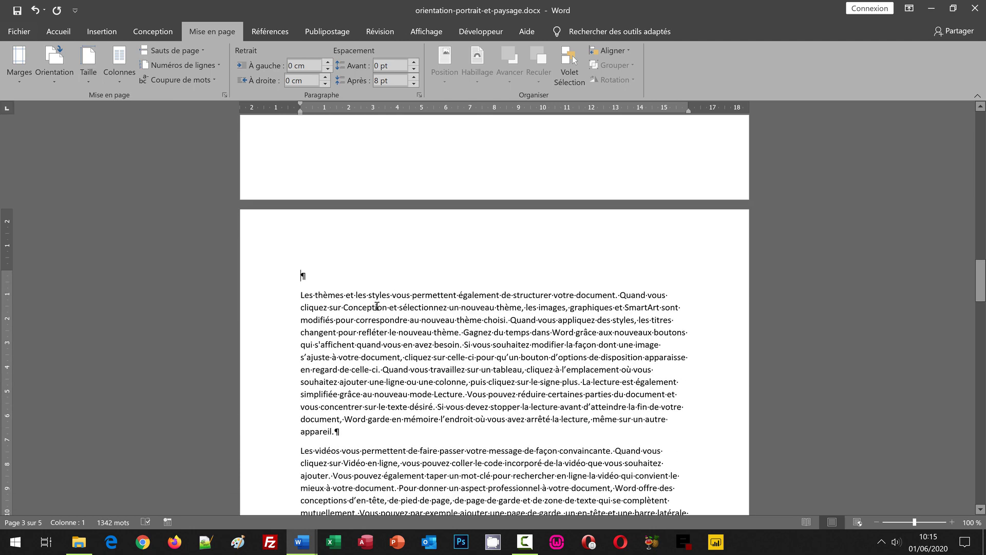
key("Delete")
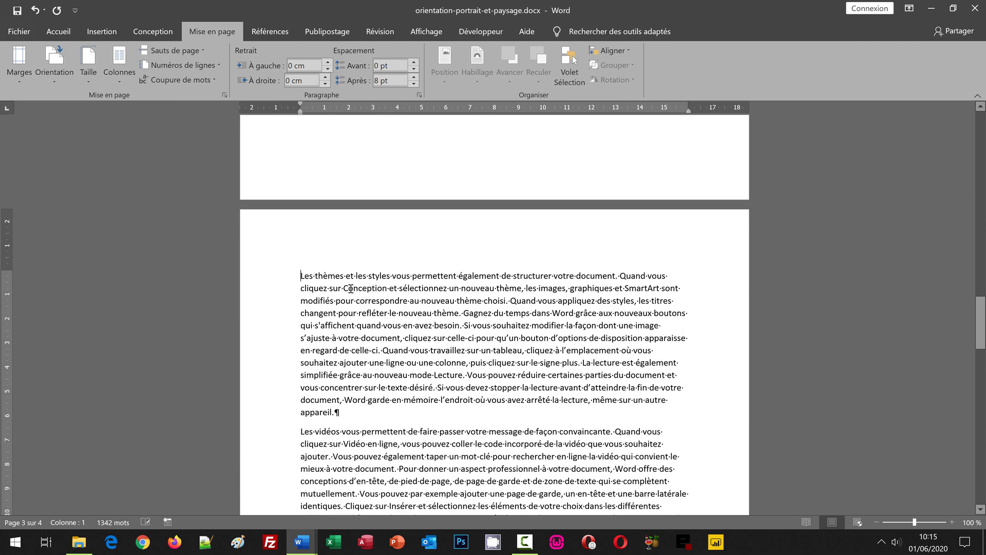
Replace the page break at the end of the third page with a next-page section break (Page suivante)
scroll(350, 289, "down", 10)
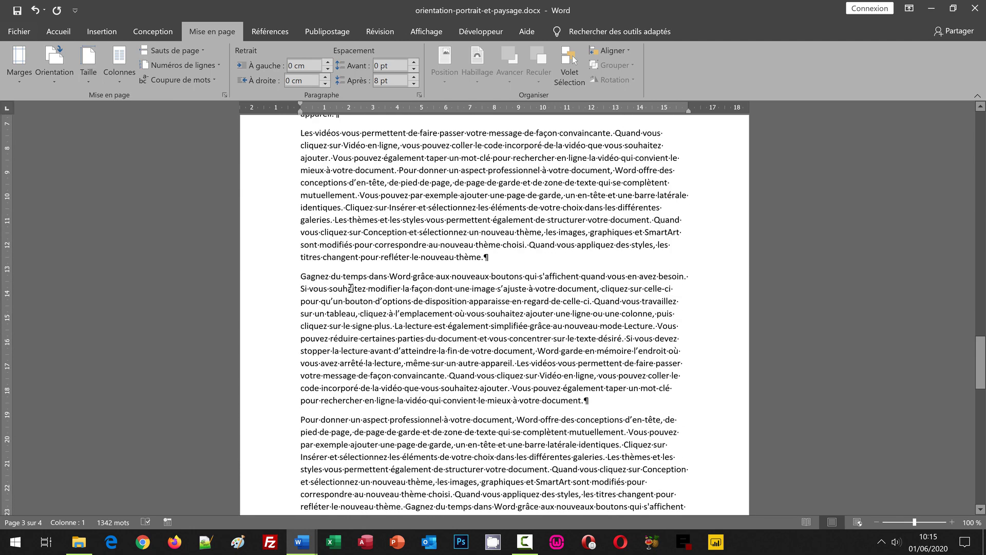
left_click(496, 268)
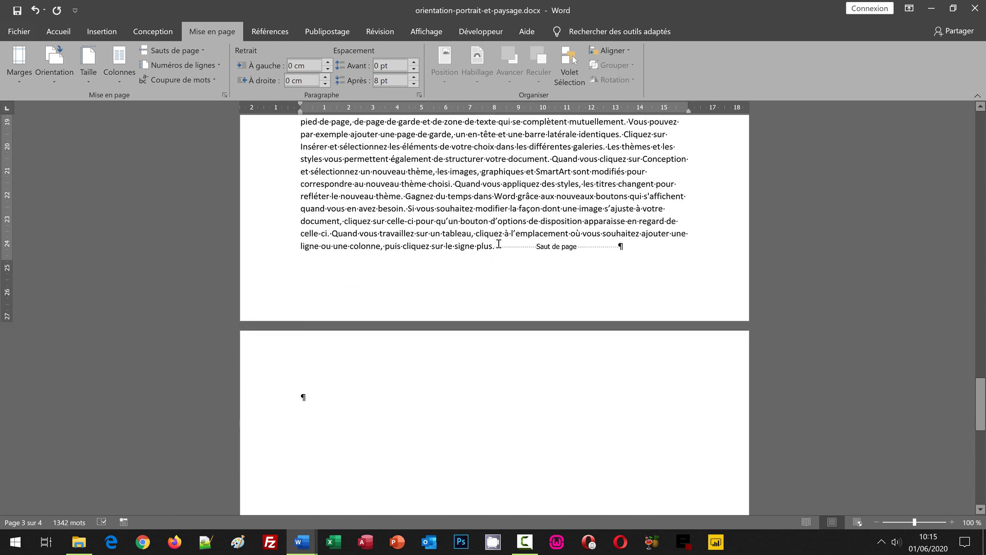
key("Delete")
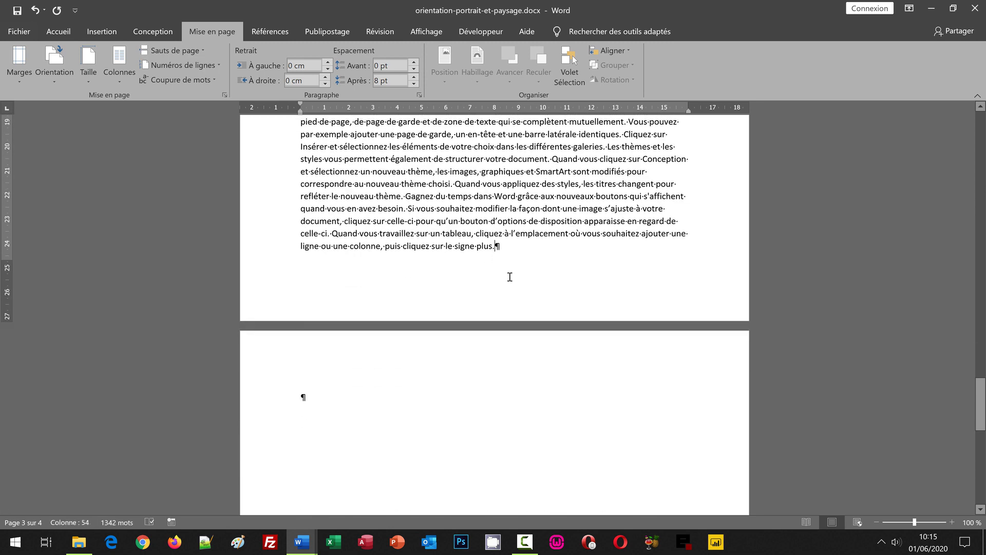
left_click(196, 52)
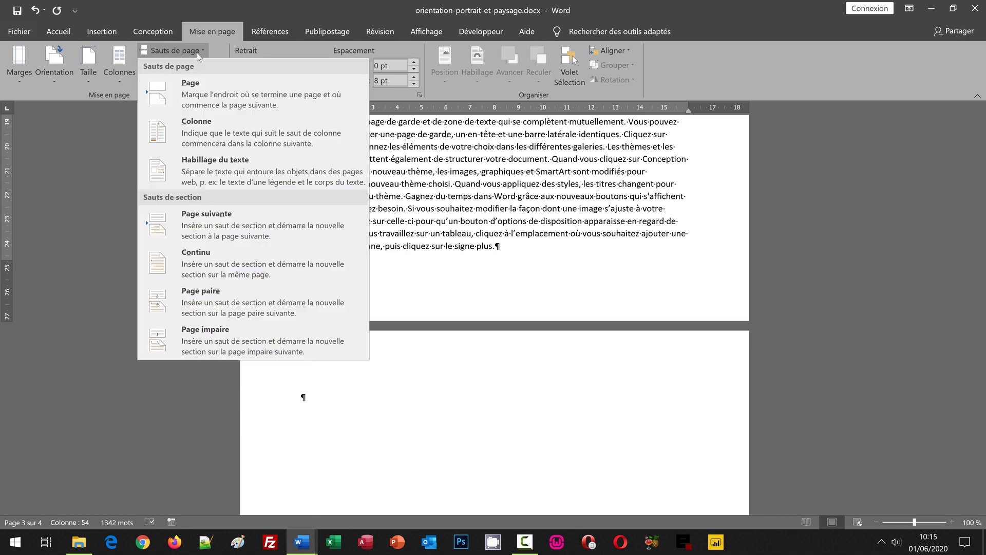
left_click(212, 227)
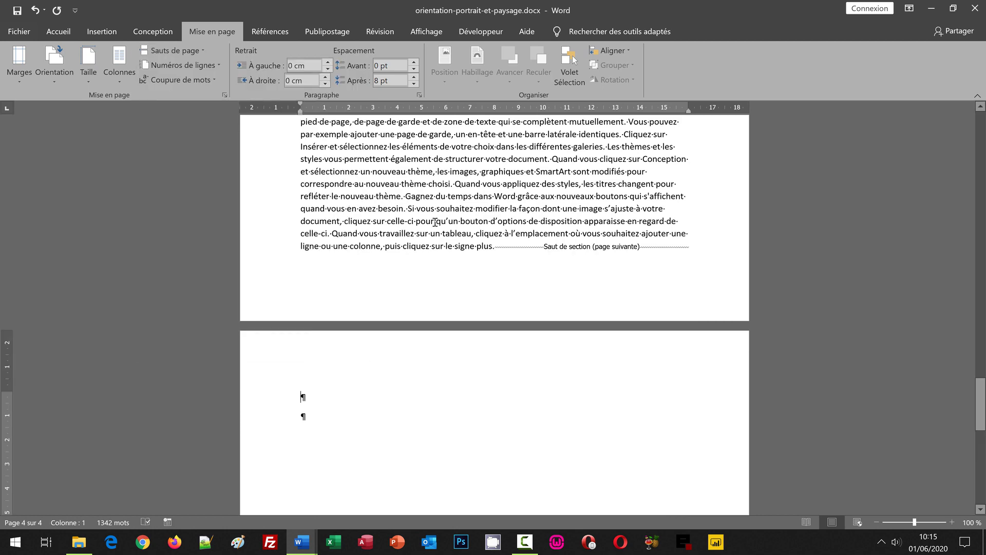
Set the blank second page's section to landscape orientation (Paysage)
left_click(435, 221)
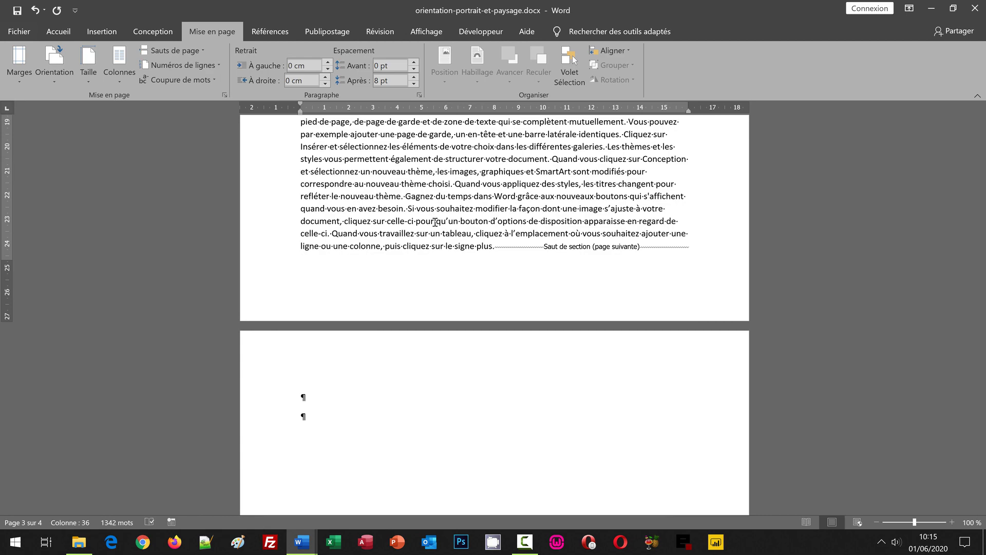
scroll(435, 222, "up", 20)
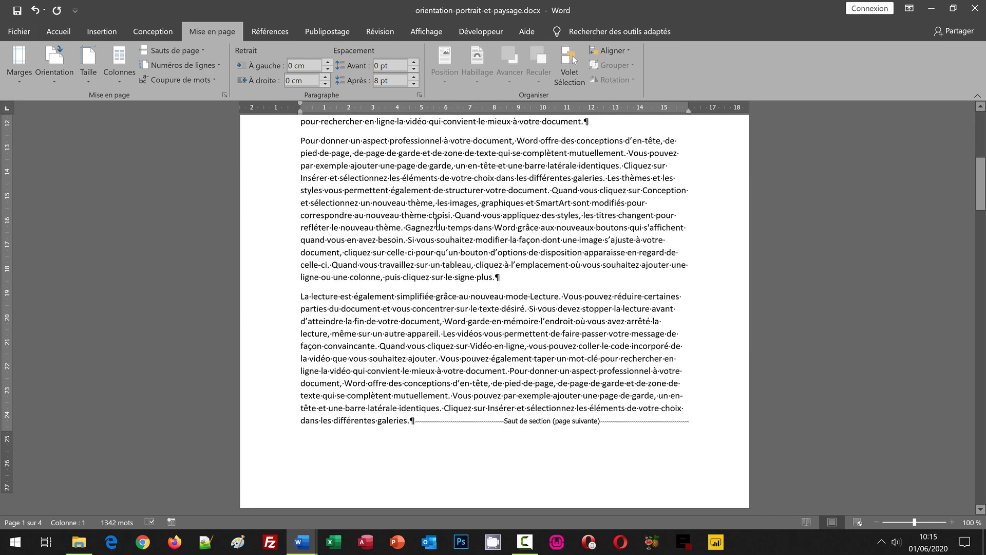
scroll(435, 222, "down", 5)
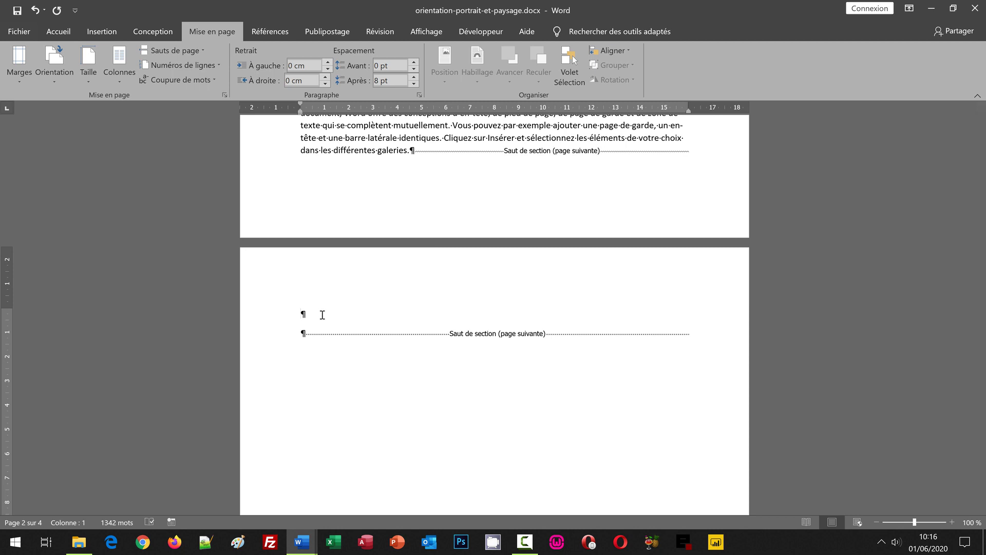
left_click(57, 81)
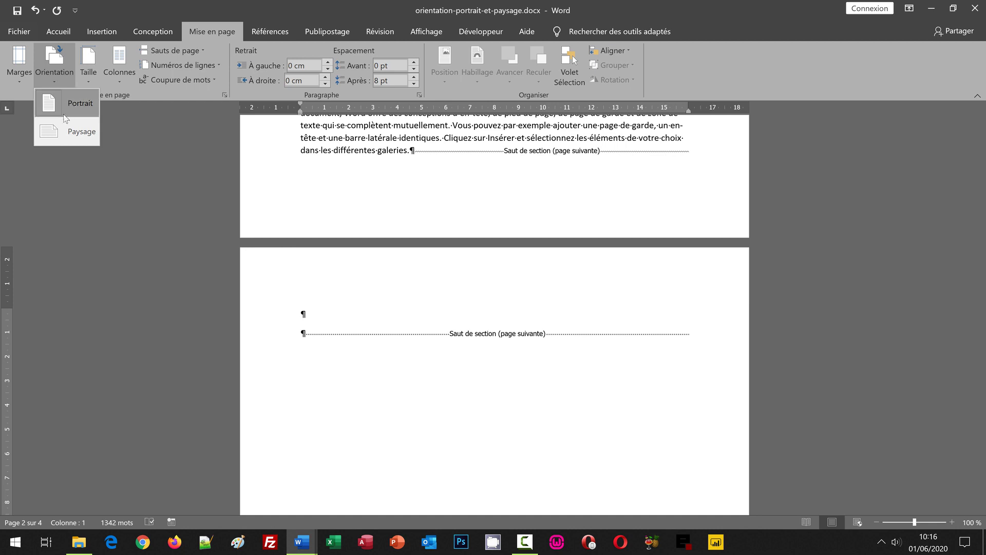
left_click(67, 133)
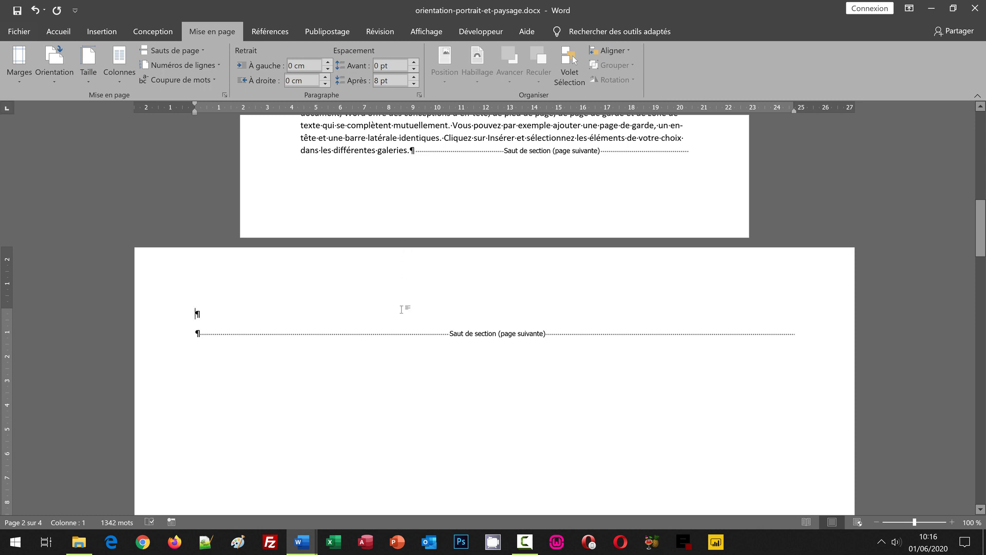
Set the blank fourth page's section to landscape orientation (Paysage), leaving the third page's section in portrait
scroll(401, 310, "down", 10)
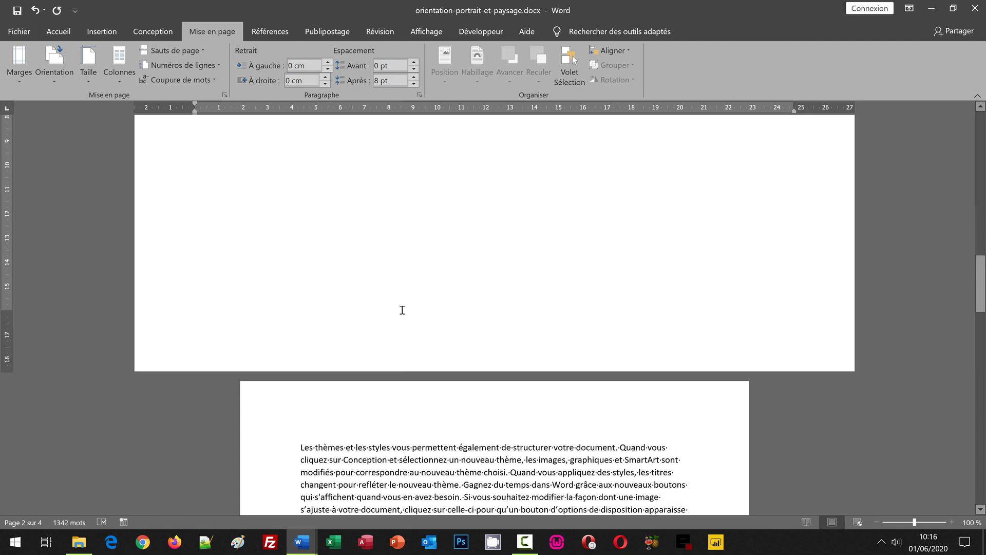
scroll(403, 310, "down", 3)
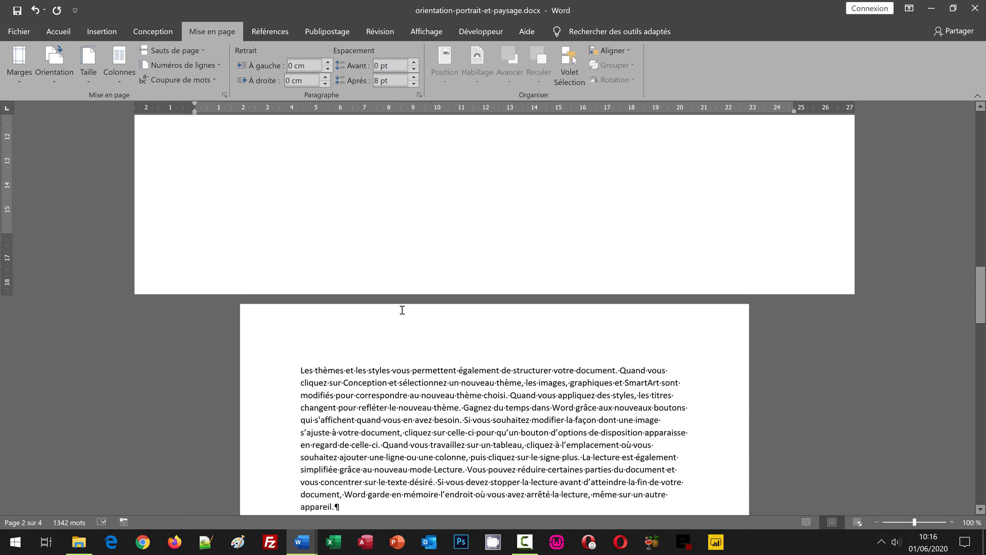
scroll(402, 310, "down", 5)
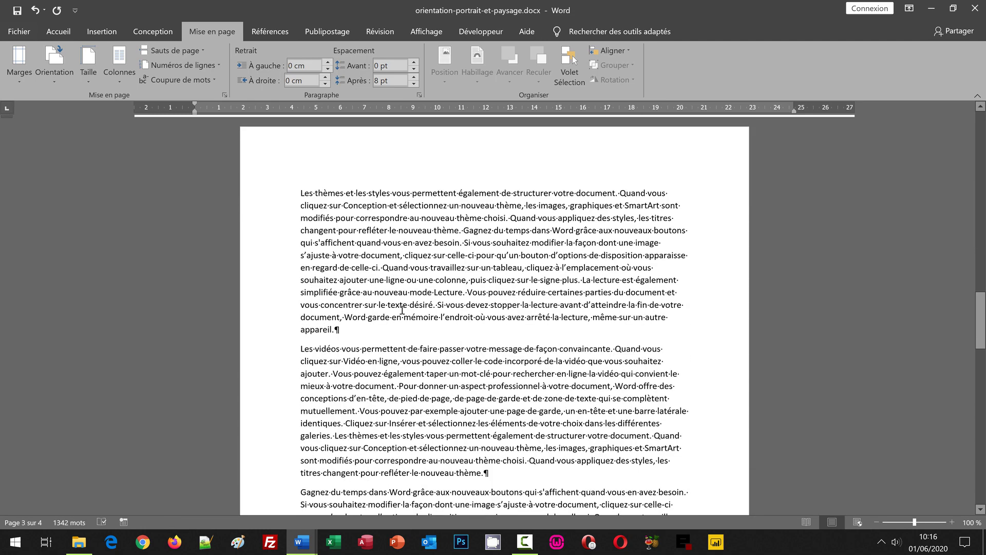
scroll(402, 310, "down", 2)
scroll(402, 309, "down", 4)
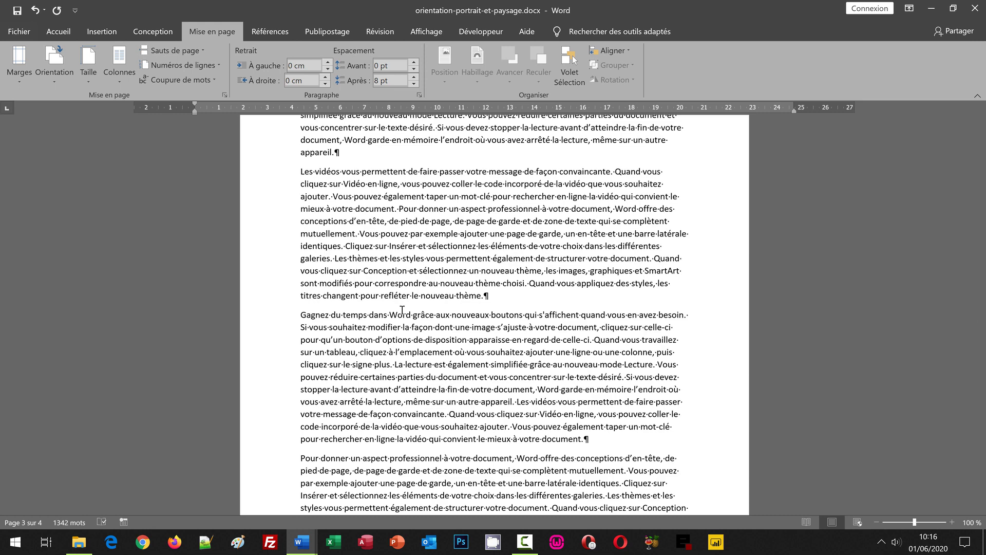
scroll(406, 305, "down", 10)
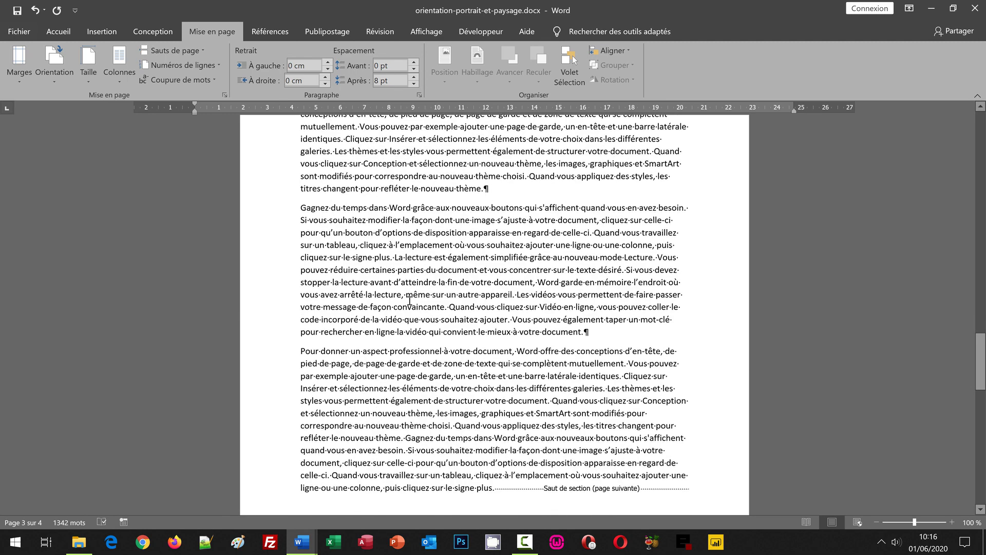
scroll(410, 288, "down", 4)
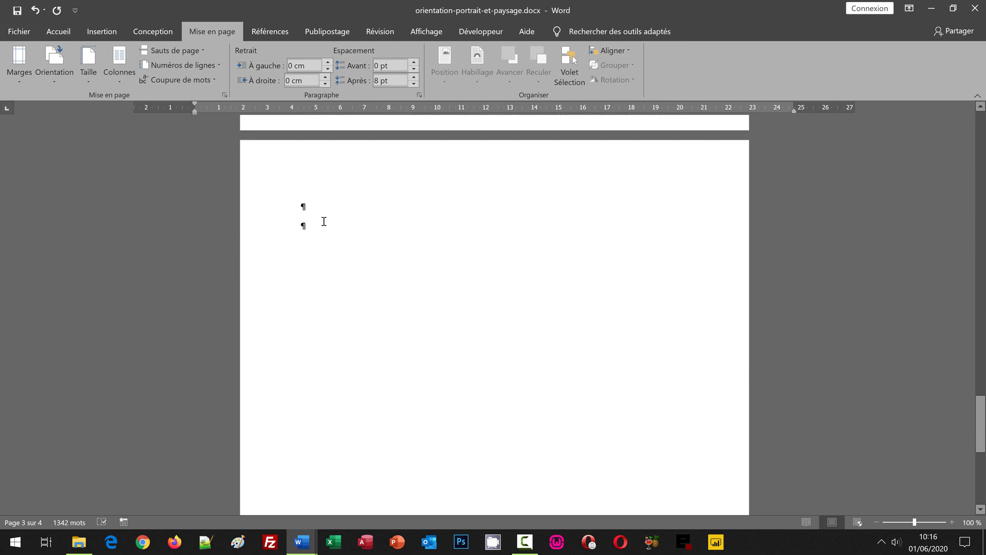
left_click(314, 206)
scroll(411, 247, "up", 2)
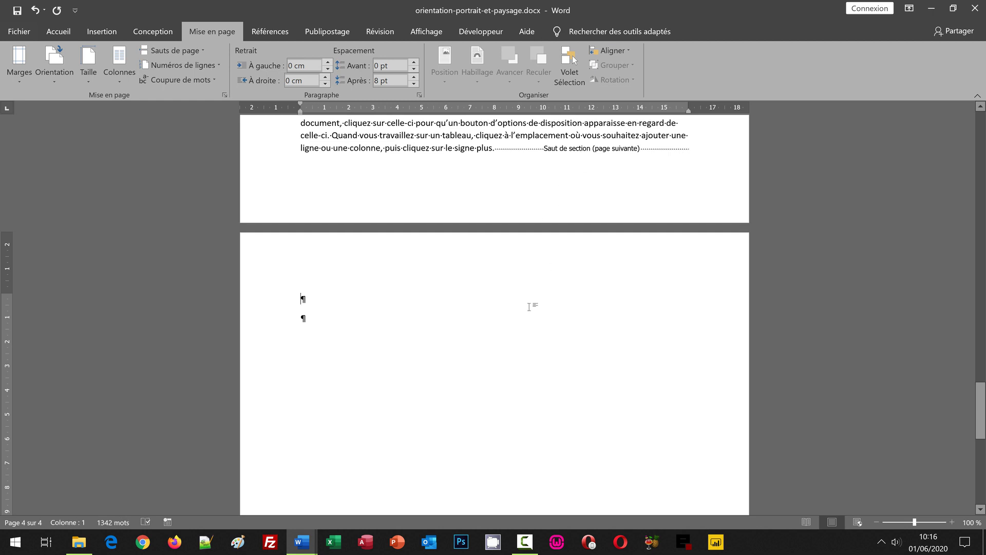
left_click(54, 82)
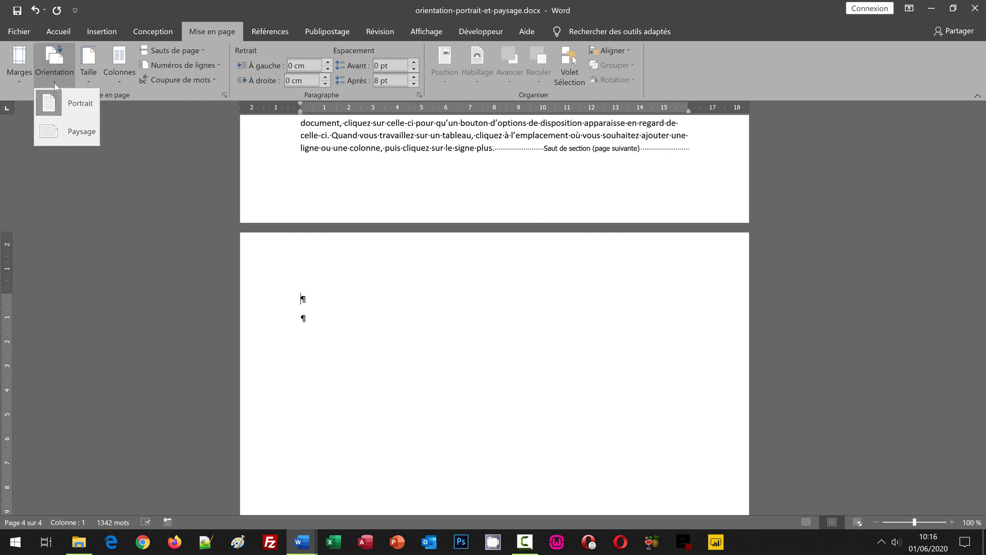
left_click(76, 138)
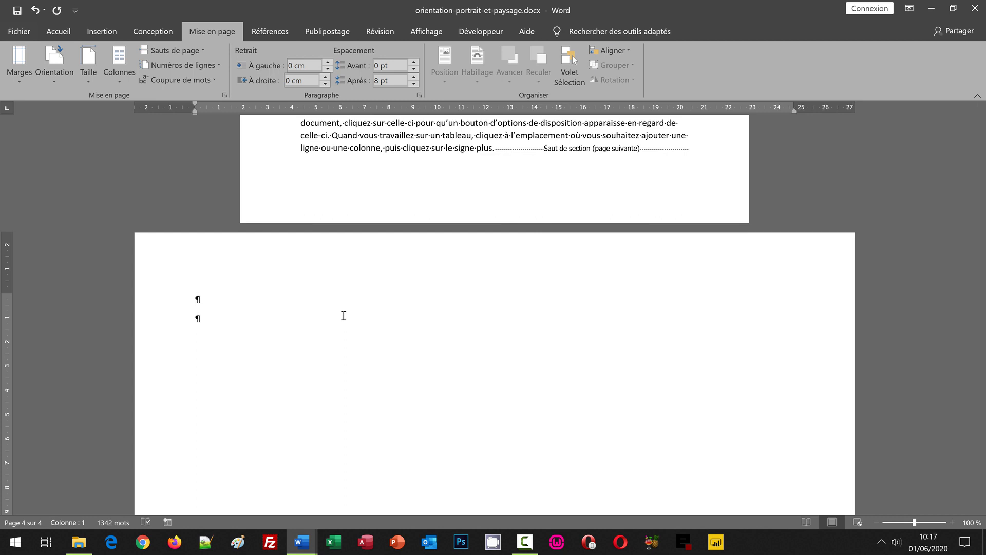
Open the print preview to check the orientation of all the document's pages
key("ctrl+p")
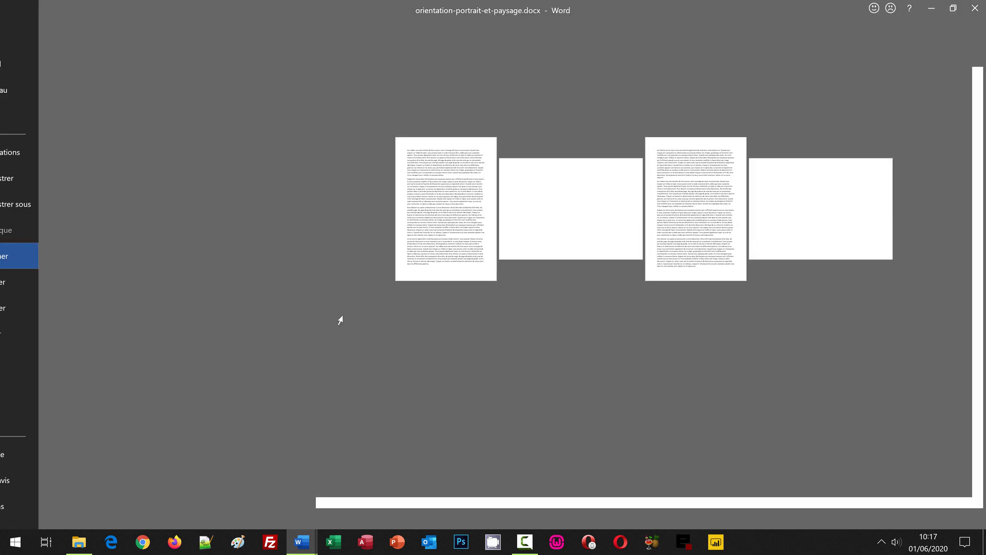